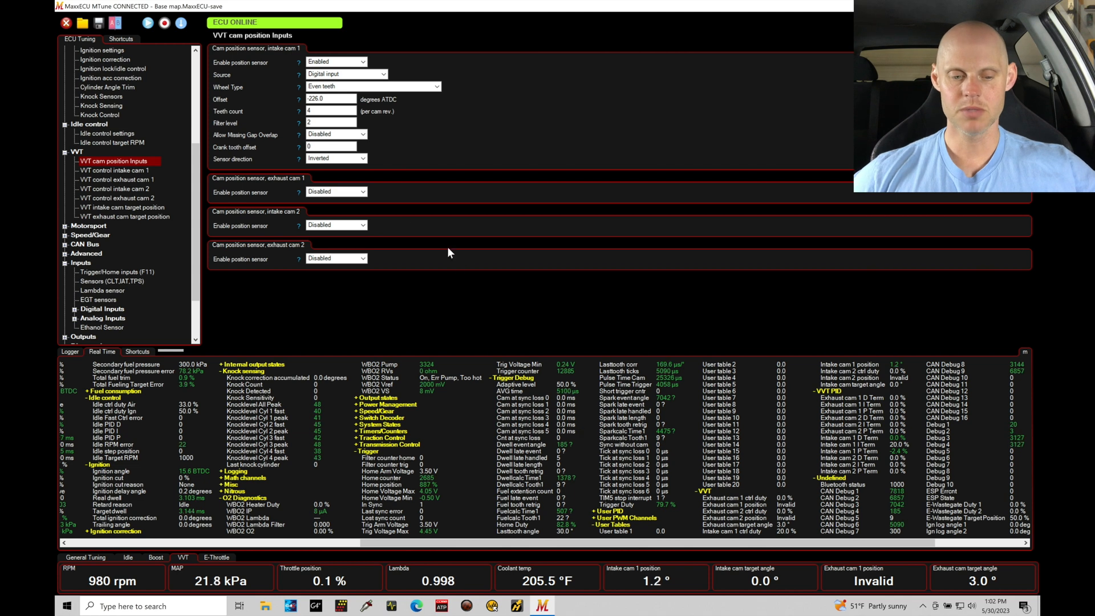
Trial intake cam 1 offsets of -228 and 0 while watching the live cam position.
click(334, 99)
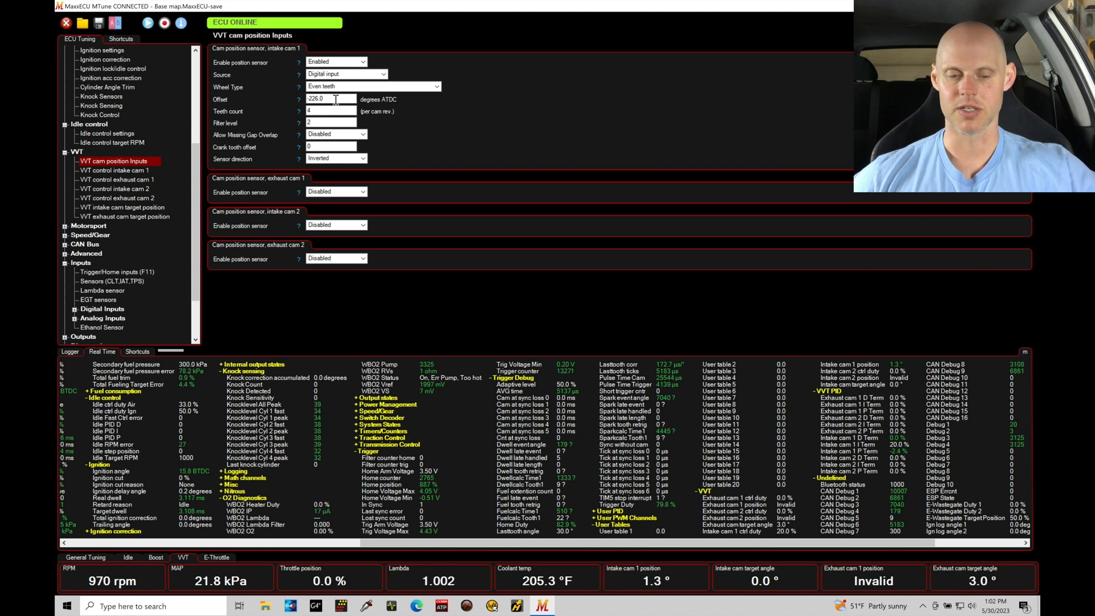
click(535, 298)
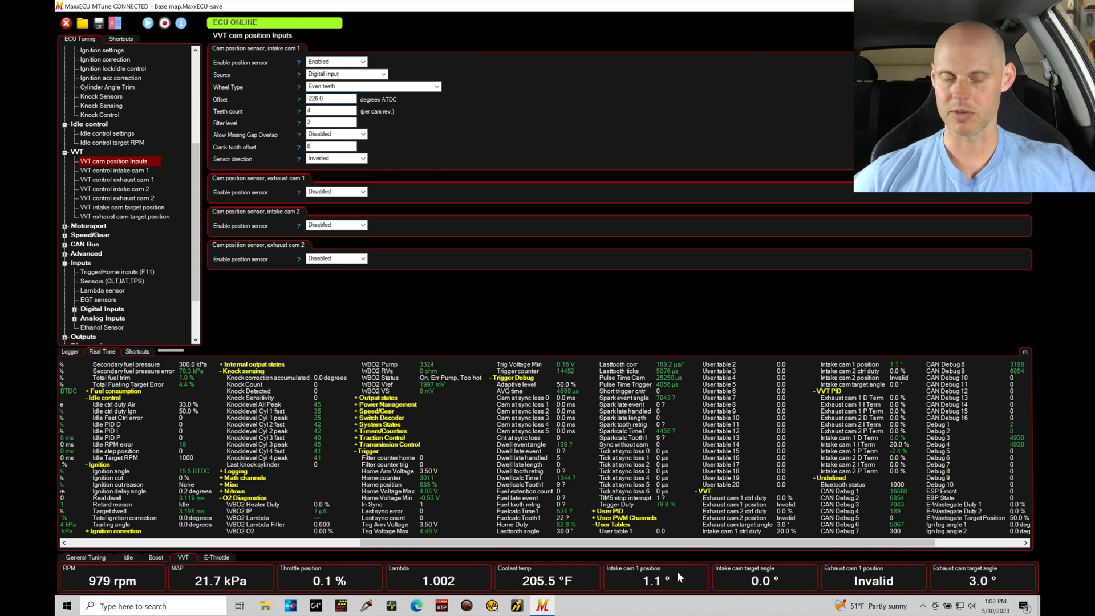
double_click(329, 100)
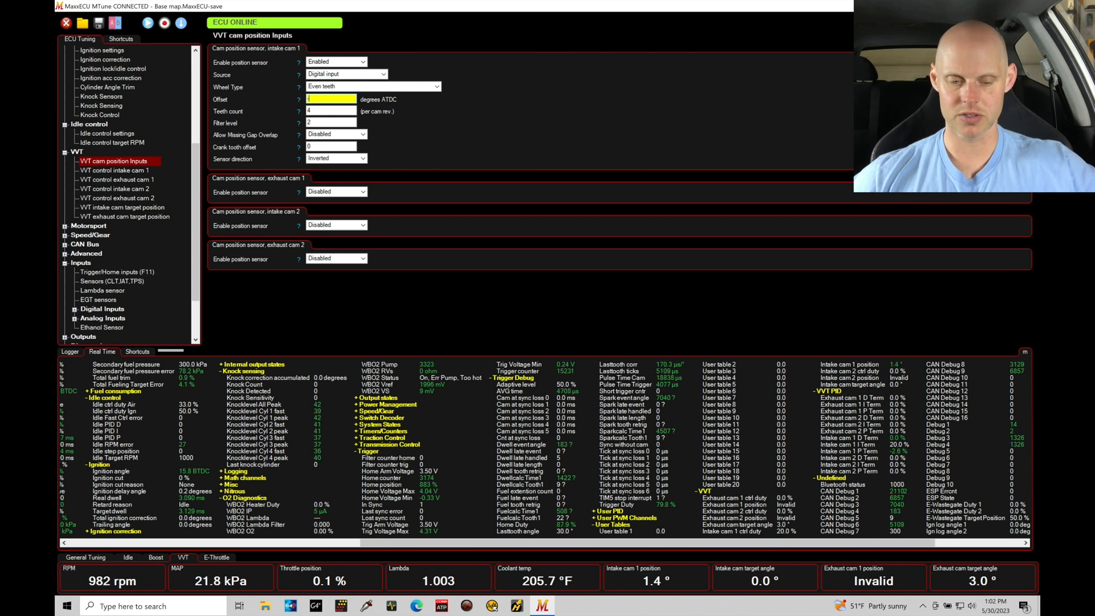
text(228)
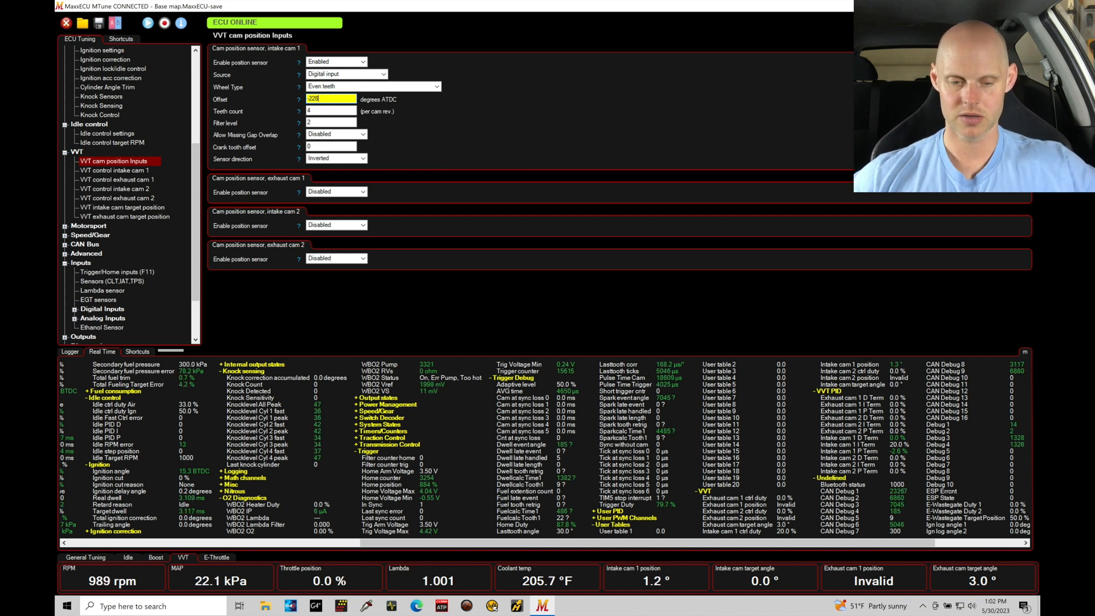
key(Return)
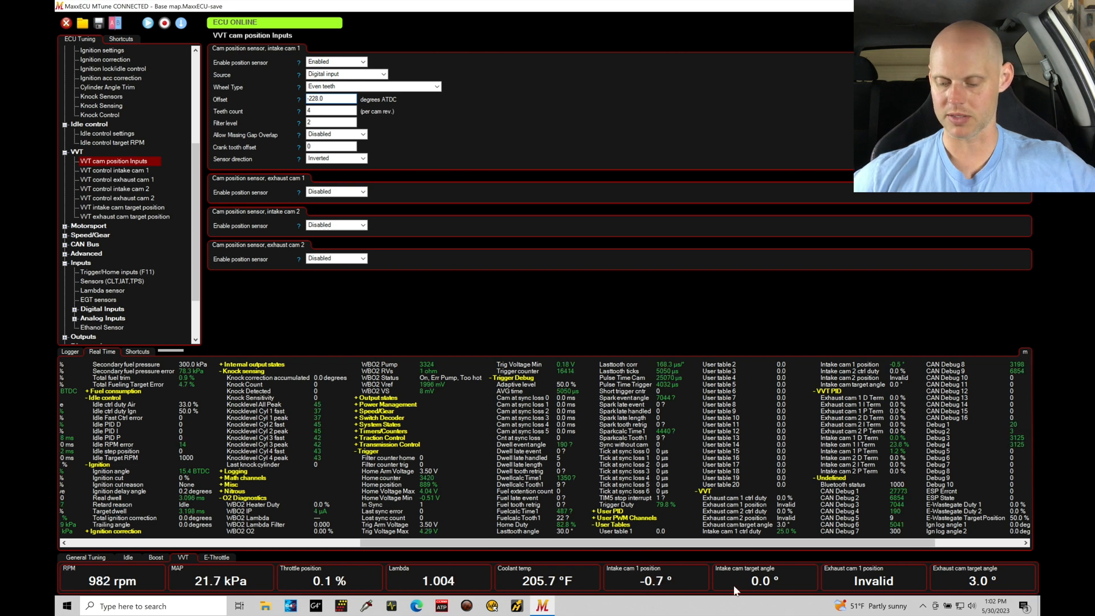
double_click(329, 100)
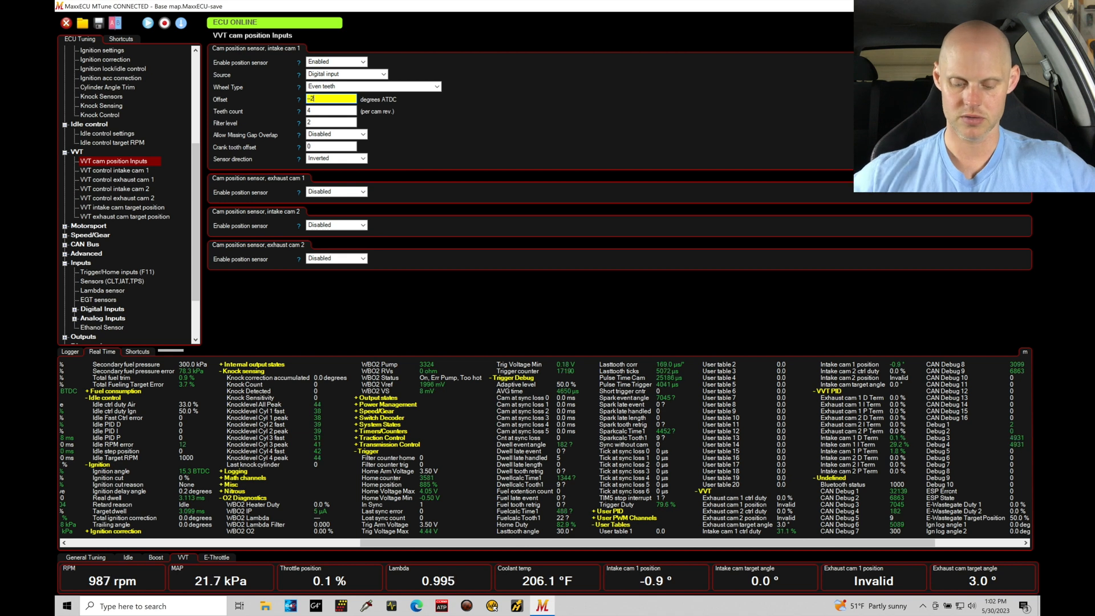
text(270)
key(Return)
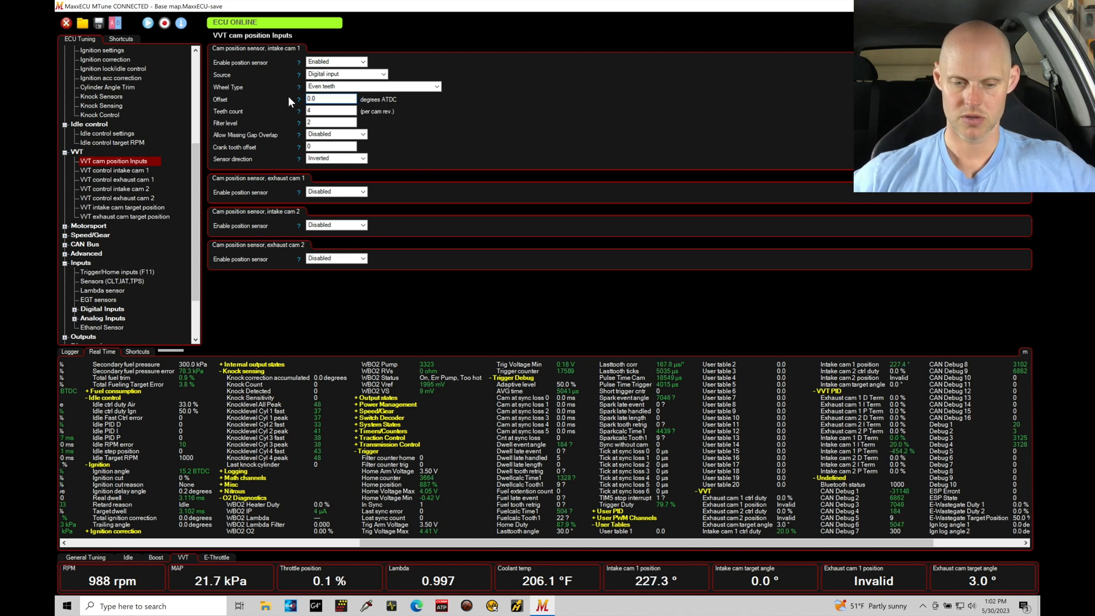
Refine the offset through -227 to a final -227.4 so the live position reads 0.0°.
double_click(325, 99)
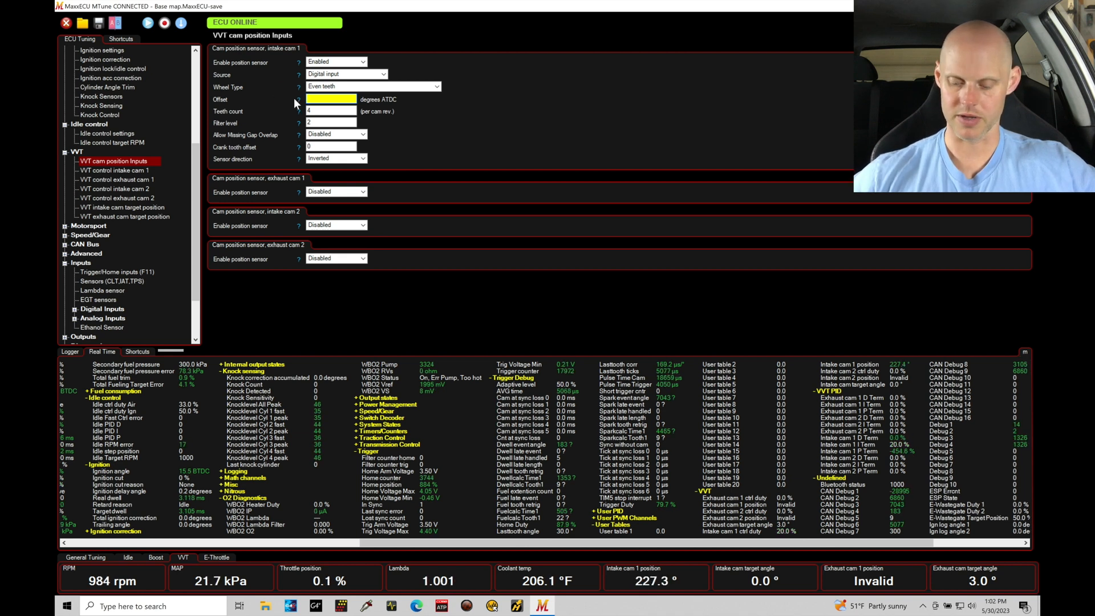
text(-227)
key(Return)
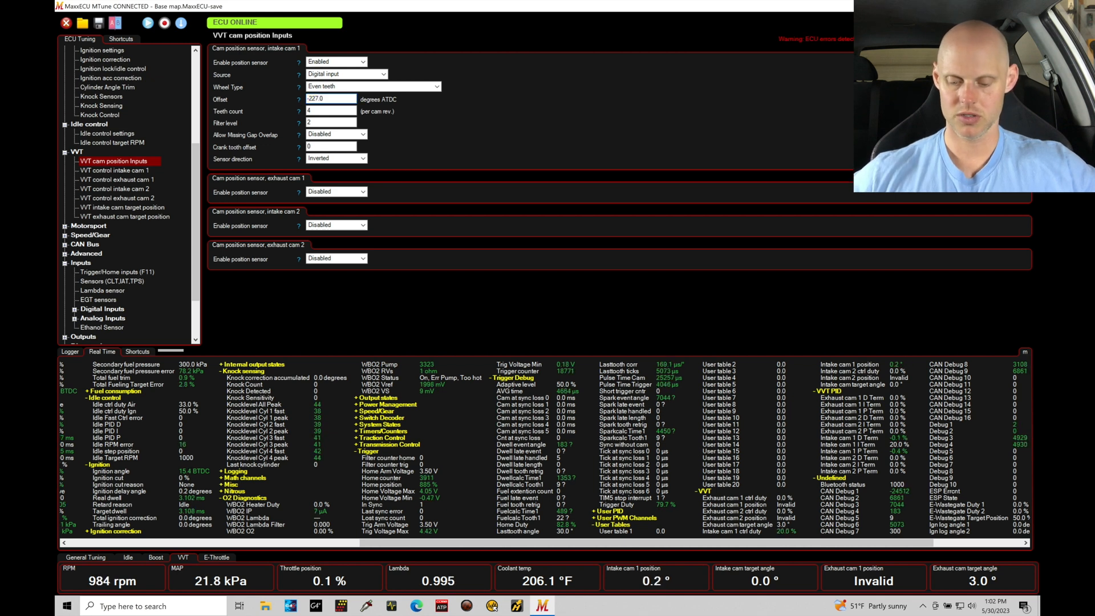
double_click(336, 98)
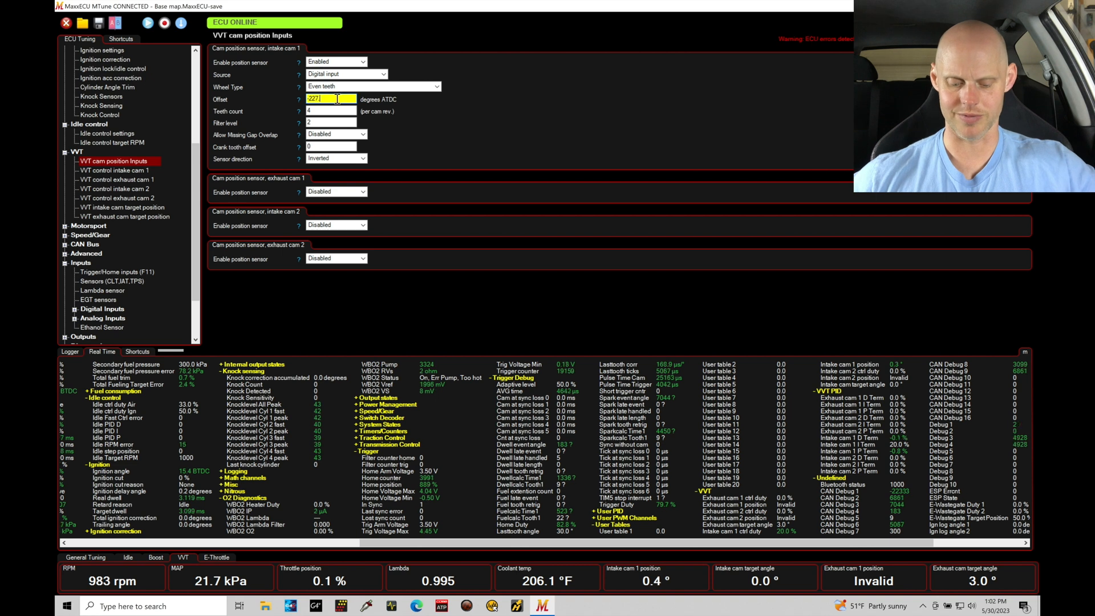
text(4)
key(Return)
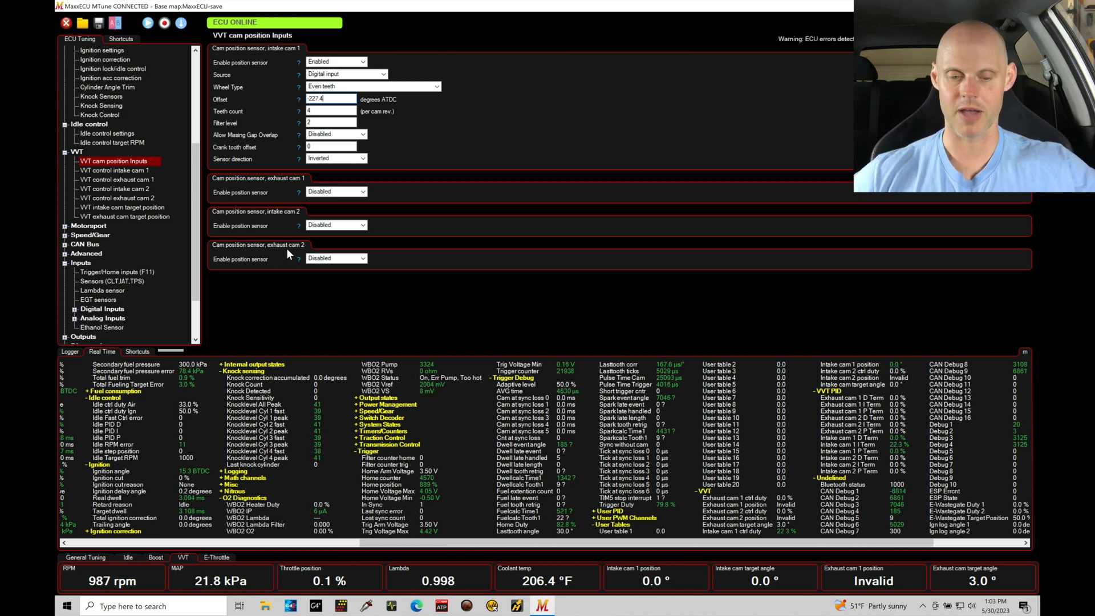
Raise the intake cam 1 position sensor filter level from 2 to 8.
double_click(316, 122)
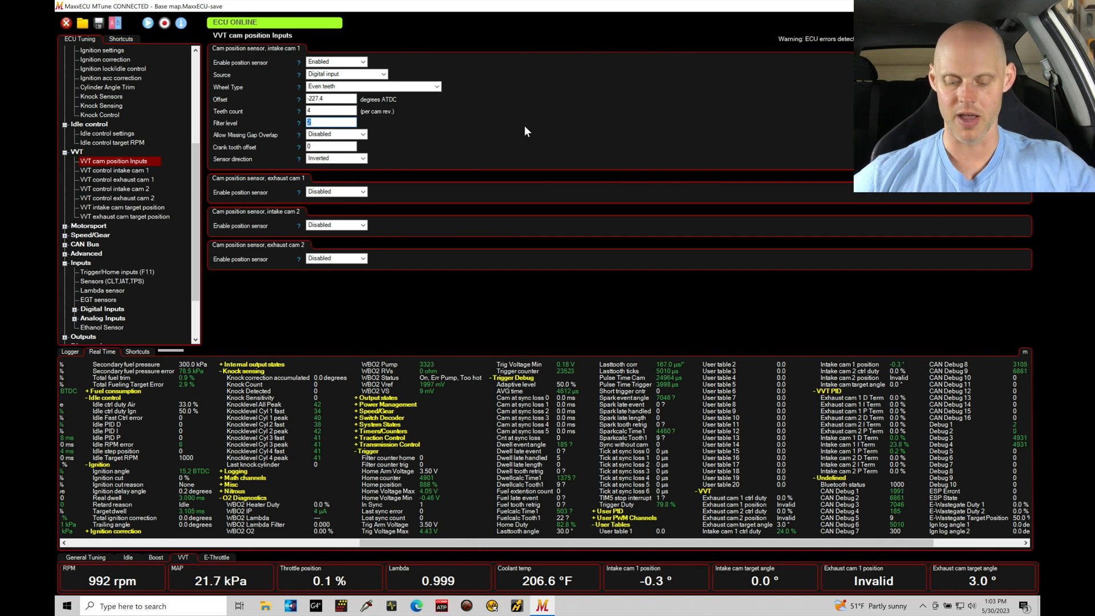
text(0)
key(Return)
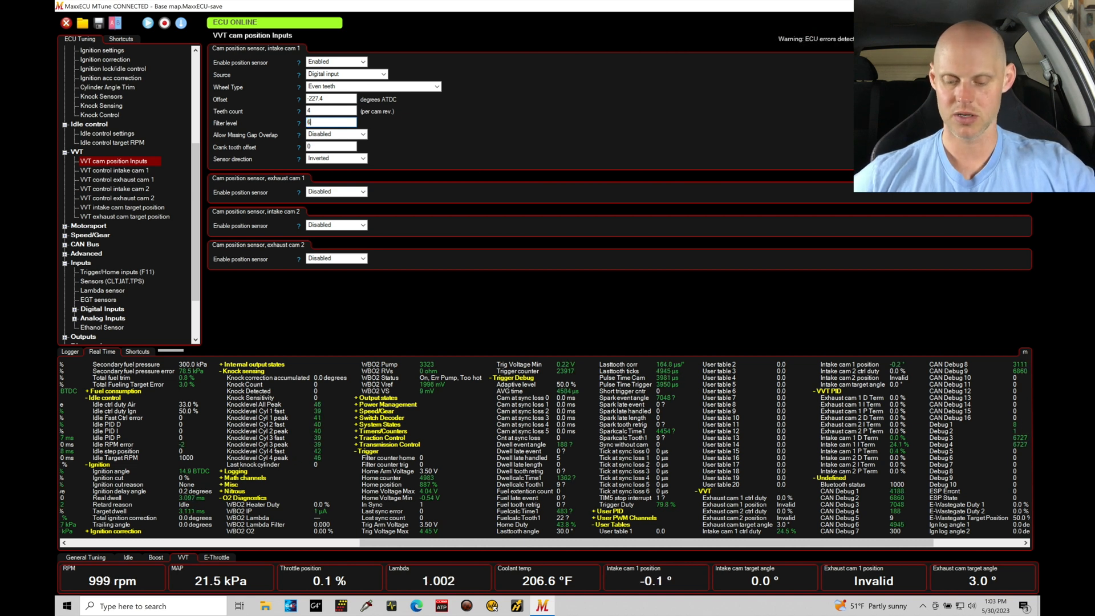
text(7)
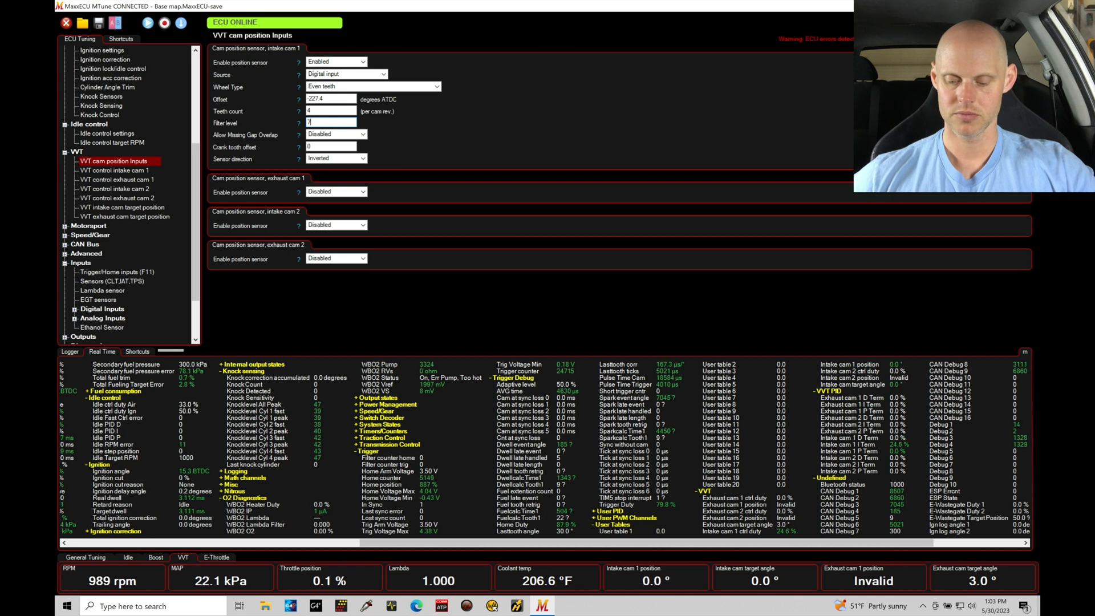
key(BackSpace)
text(8)
key(Return)
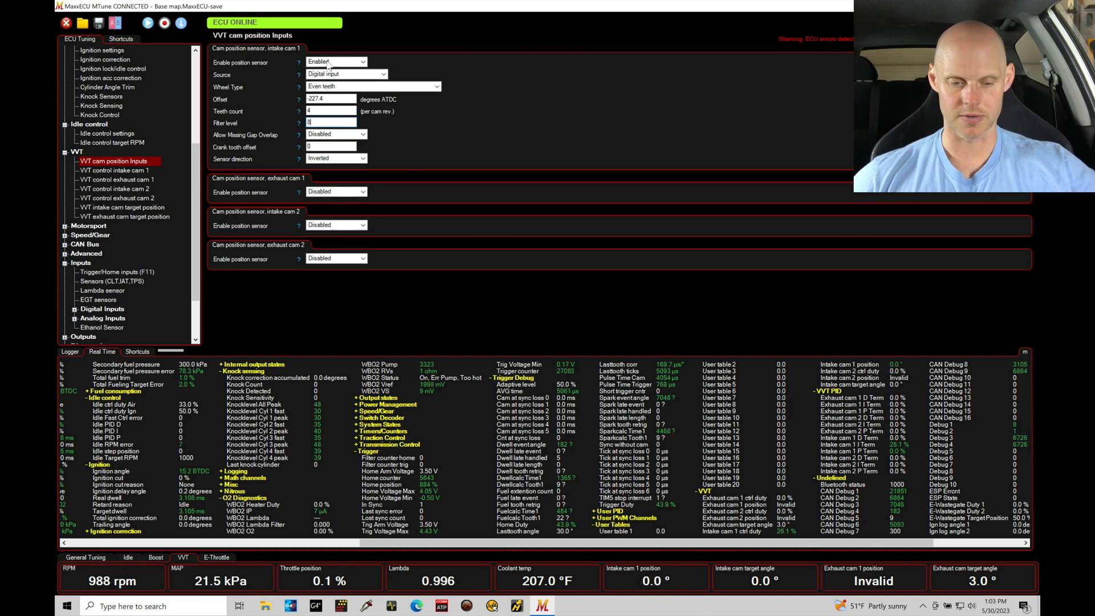
click(143, 170)
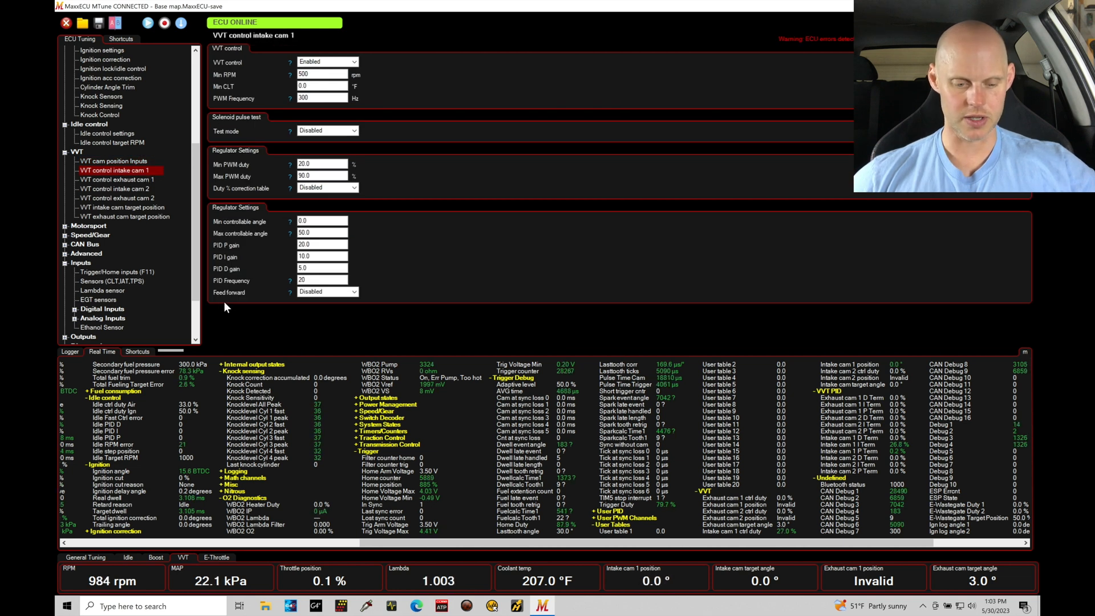
Set intake cam 1 feed-forward to Enabled with a 50% duty.
click(328, 292)
click(340, 307)
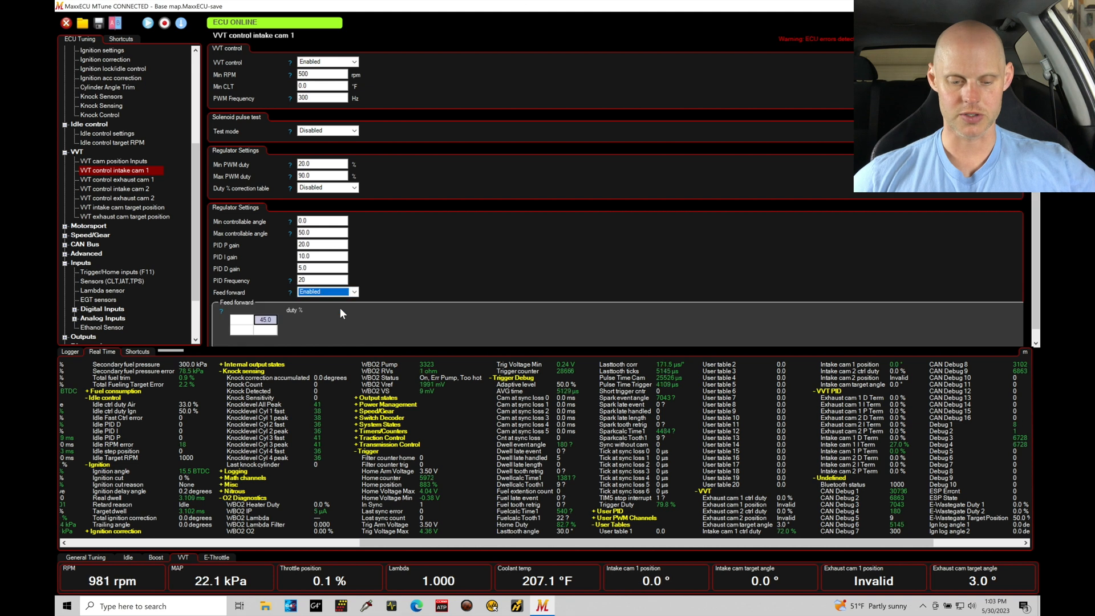
click(265, 320)
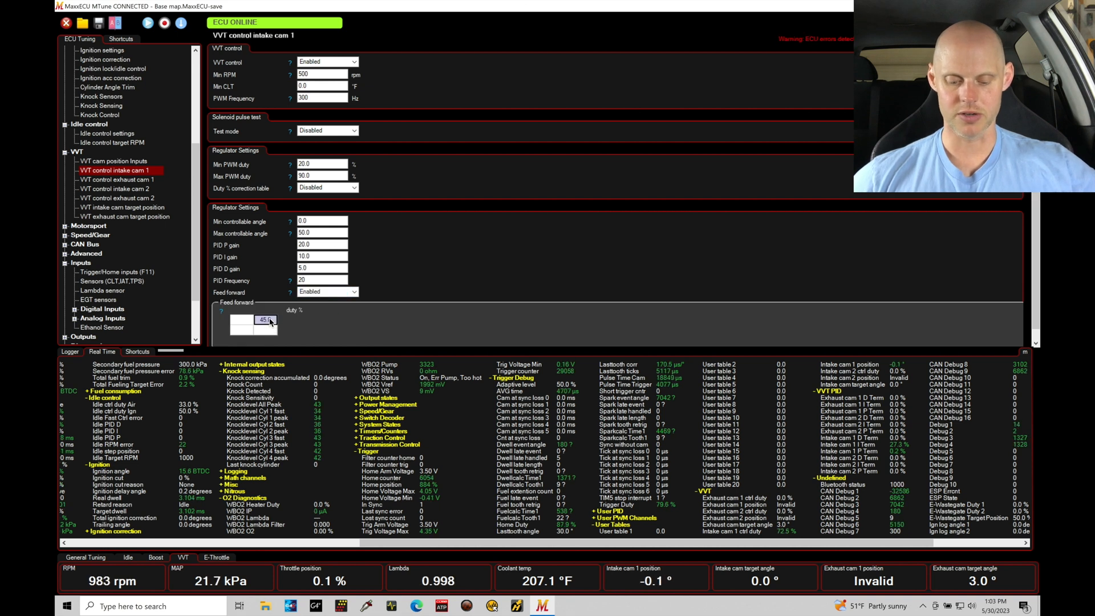
text(50)
key(Return)
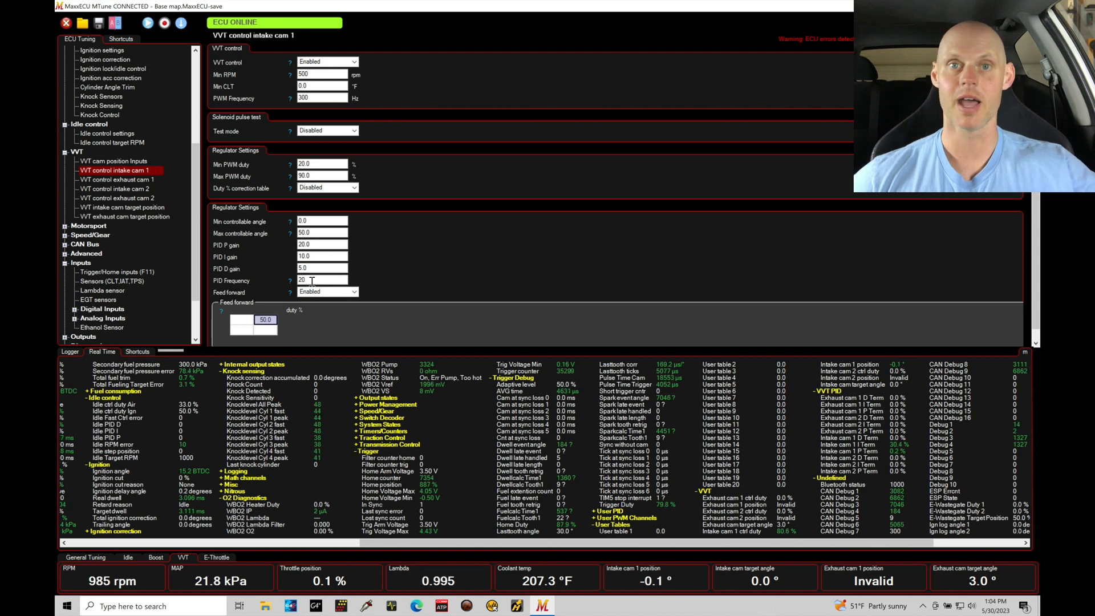
Show the intake cam target position table and select its 20° block from 1500 rpm.
click(127, 208)
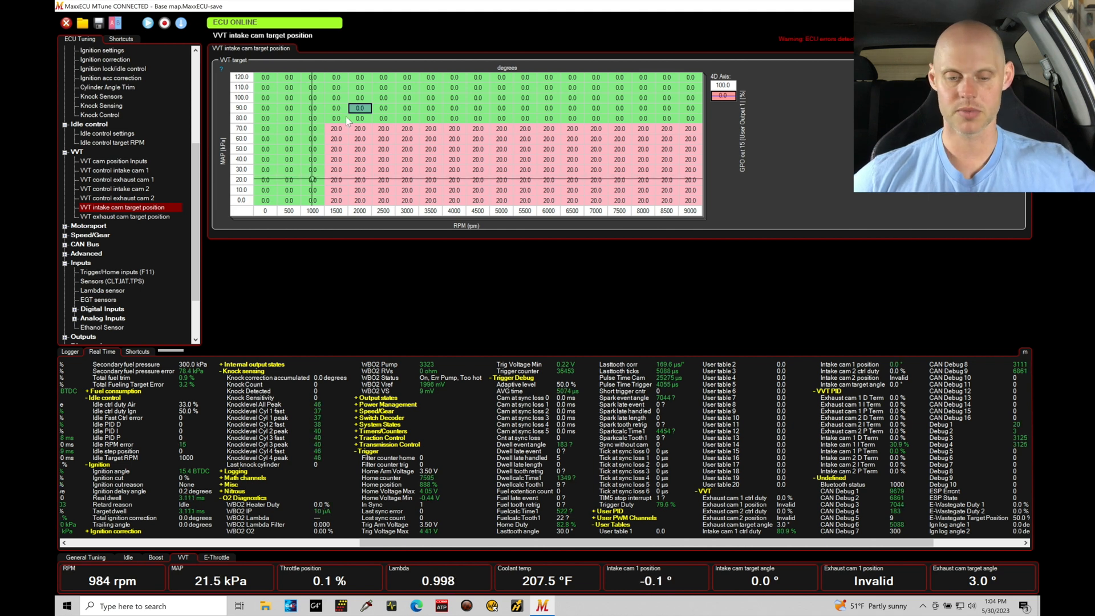
drag(314, 109, 693, 201)
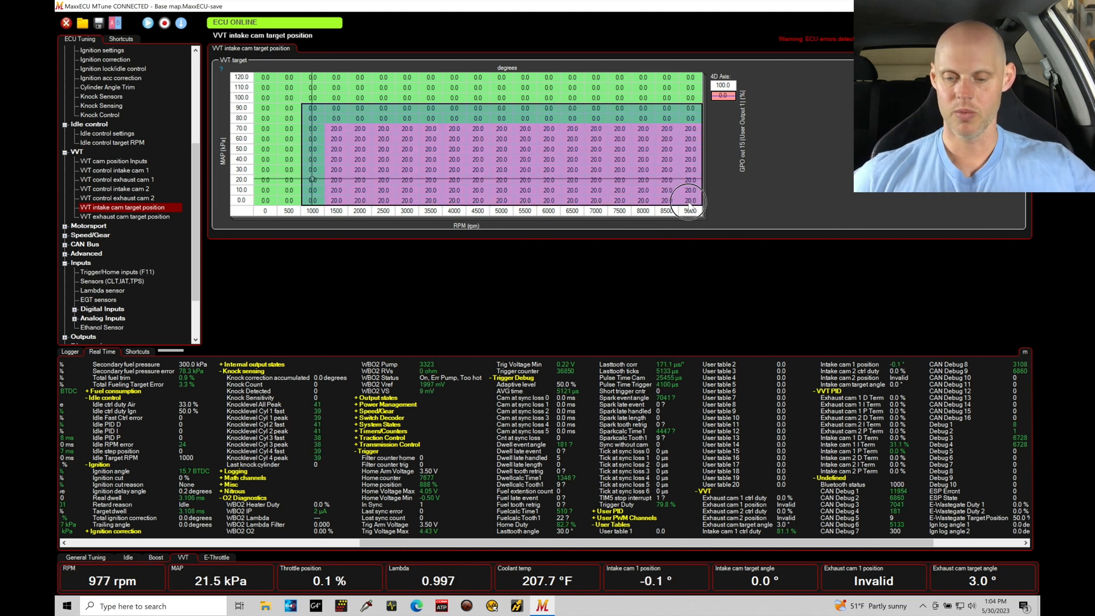
click(654, 179)
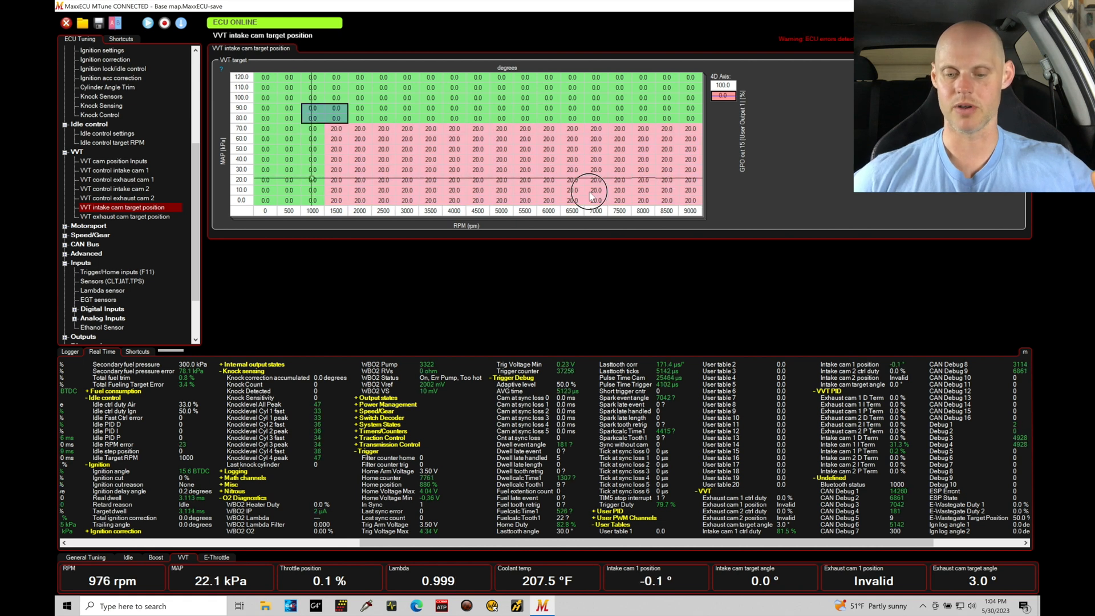
drag(314, 109, 695, 205)
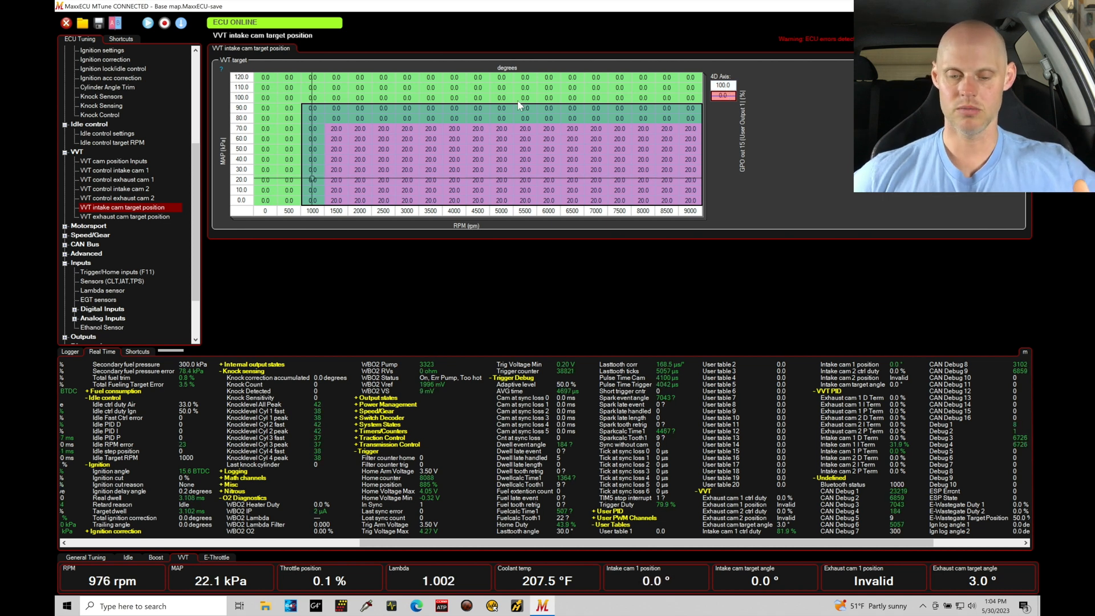
Reselect the 20° region from the 70 kPa row, then clear the selection.
click(448, 111)
click(359, 120)
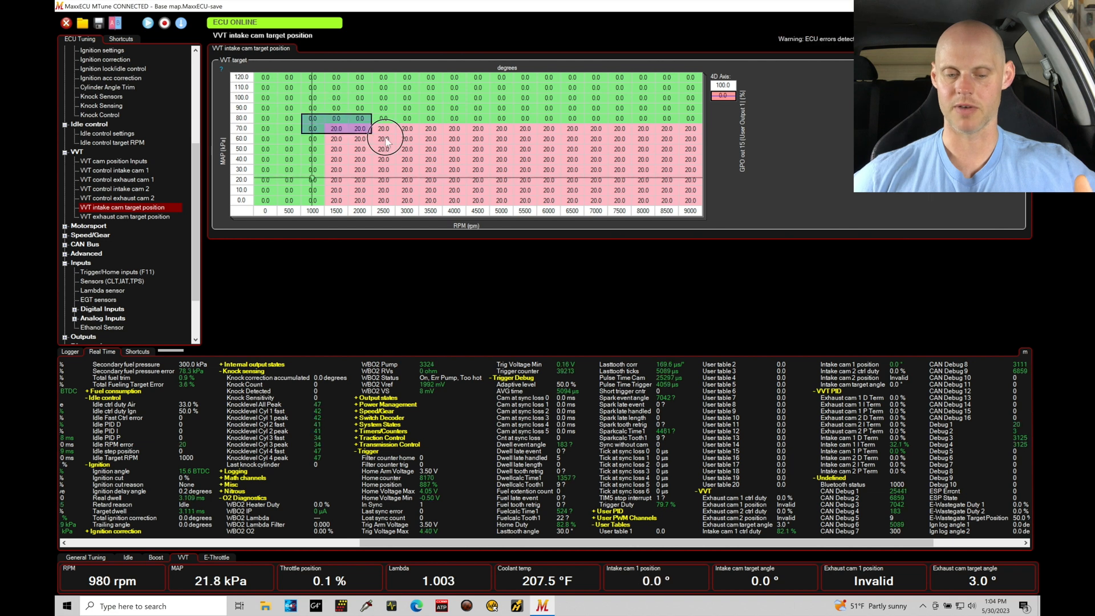
drag(386, 139, 687, 203)
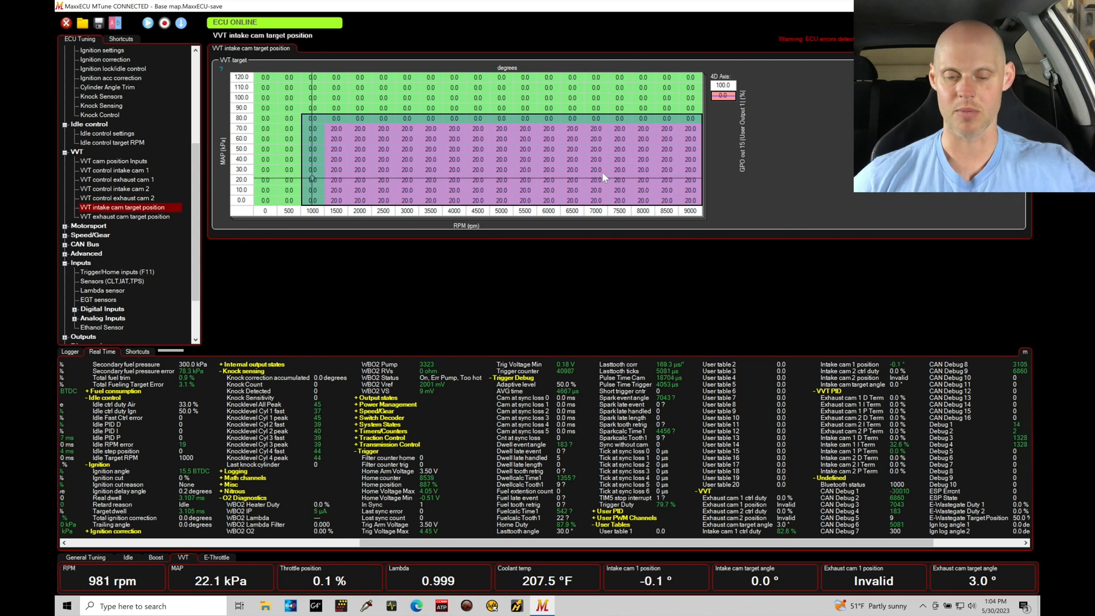
click(571, 160)
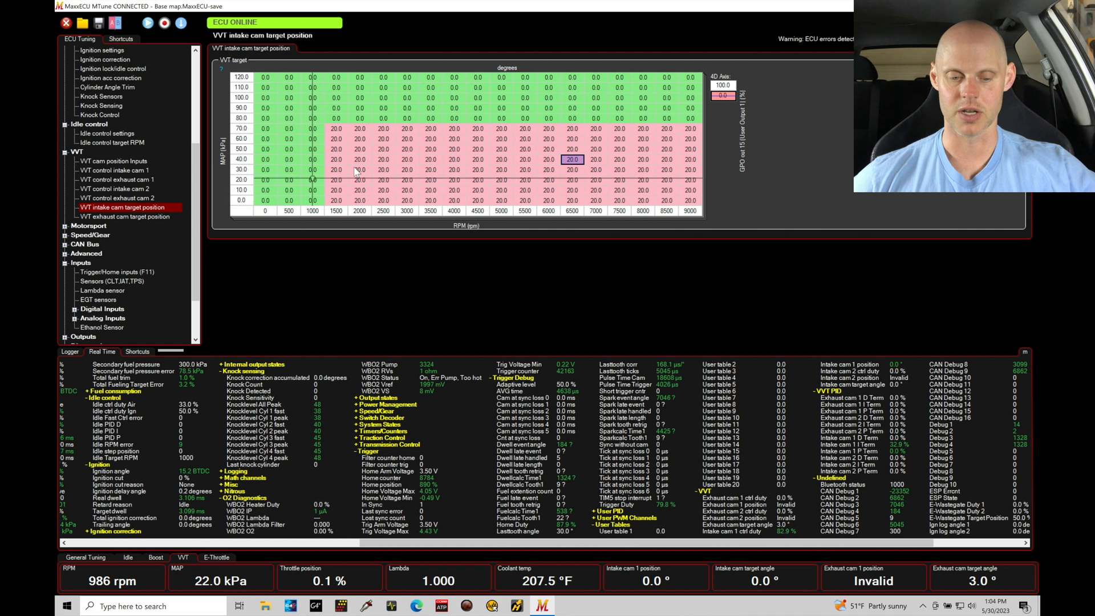
Return to intake cam 1 VVT control and select the PID P gain of 20 for editing.
click(140, 170)
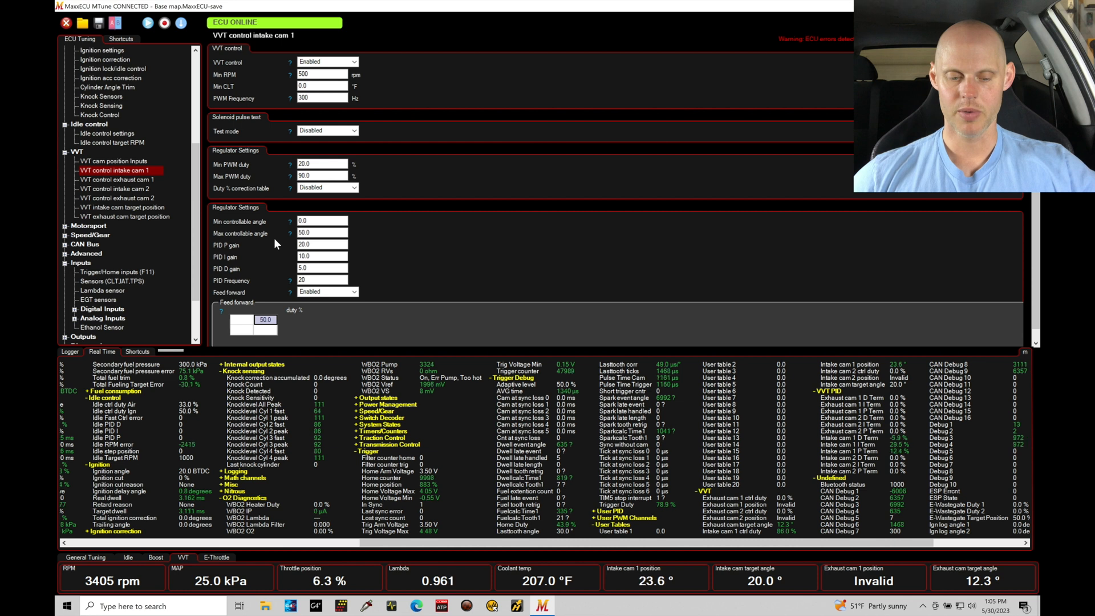
double_click(321, 245)
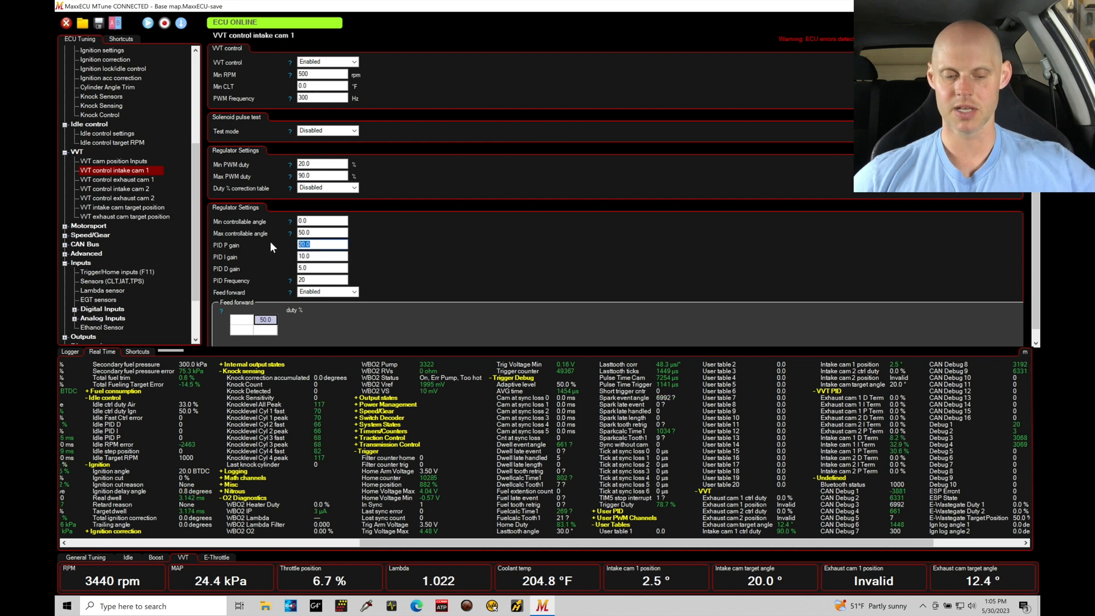